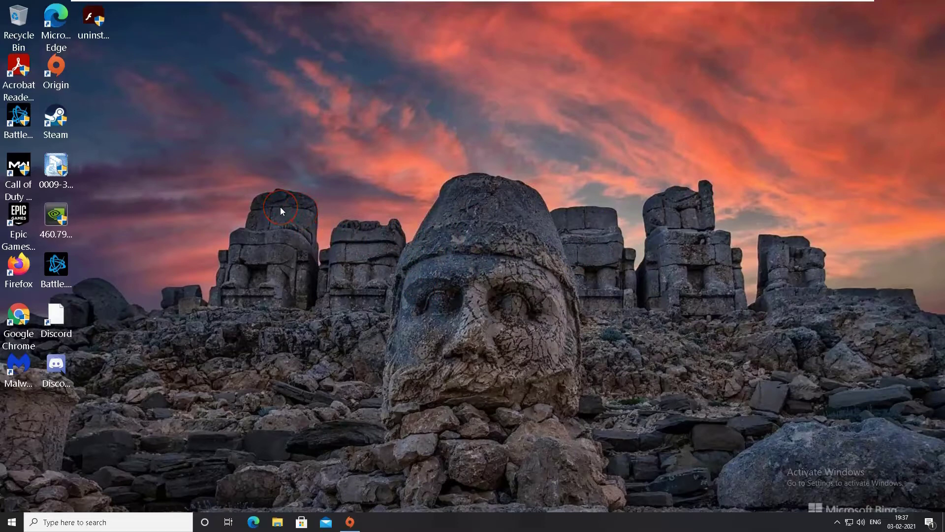
- Bring up the Xbox Game Bar overlay with Win+G and open its Settings window
{"action": "key", "text": "super+g"}
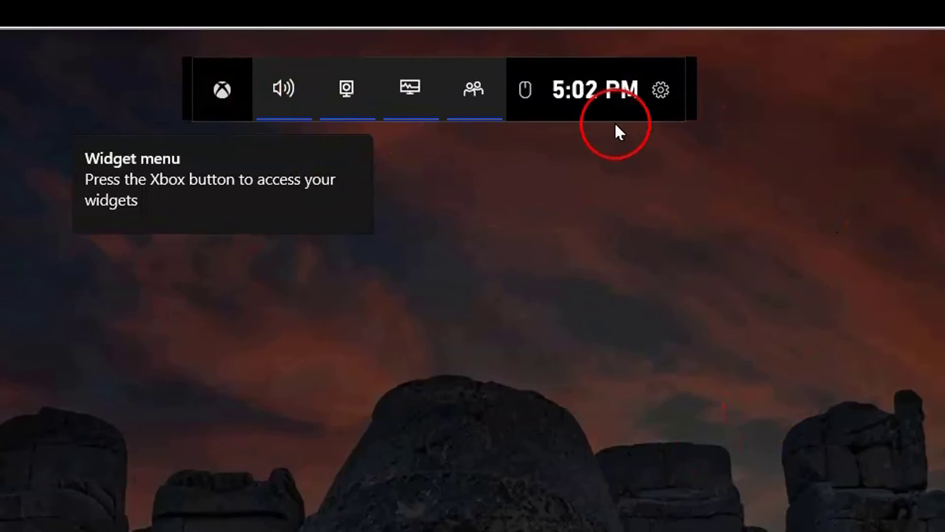
{"action": "left_click", "coordinate": [657, 87]}
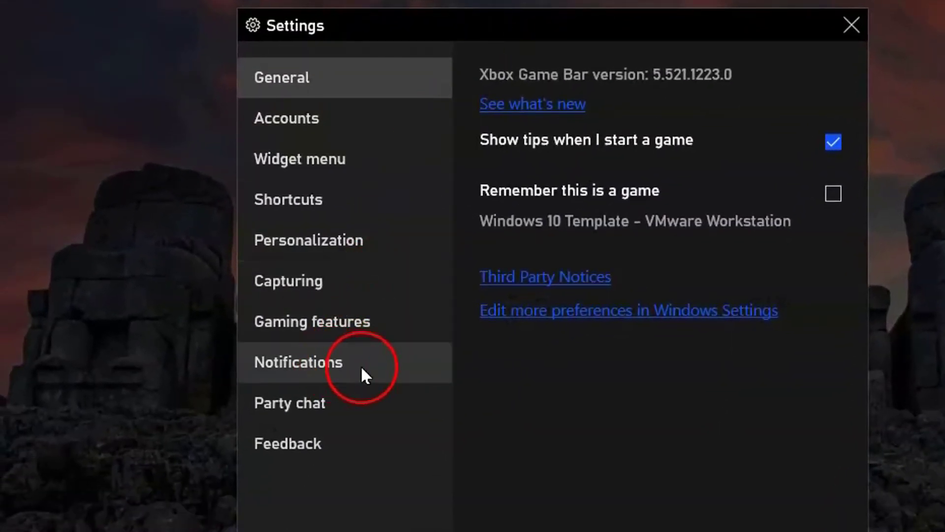
- On the Notifications page, check 'Silence notification sounds' and 'Hide notifications' for fullscreen games
{"action": "left_click", "coordinate": [333, 378]}
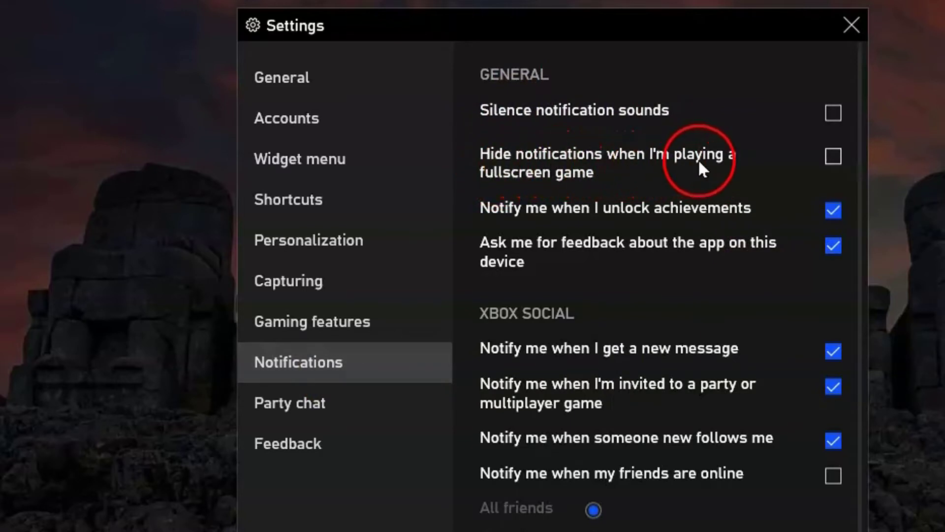
{"action": "left_click", "coordinate": [834, 112]}
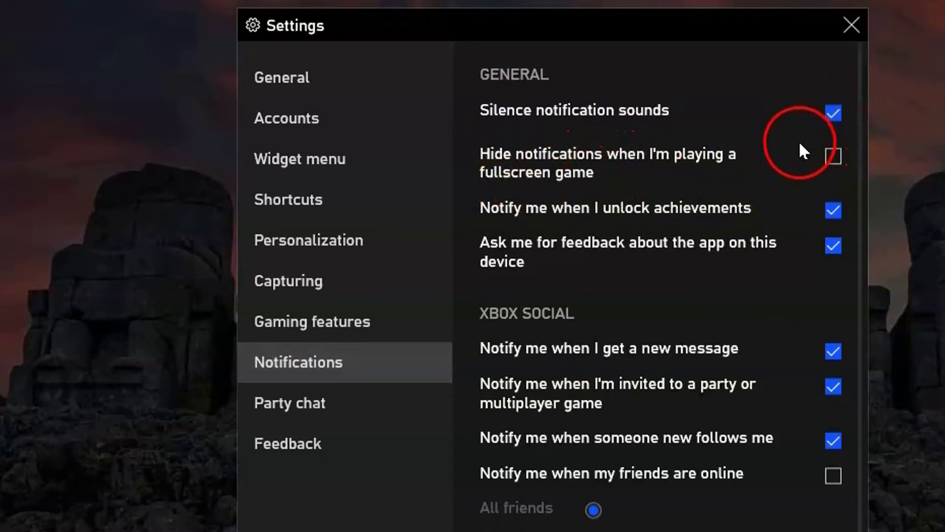
{"action": "left_click", "coordinate": [830, 157]}
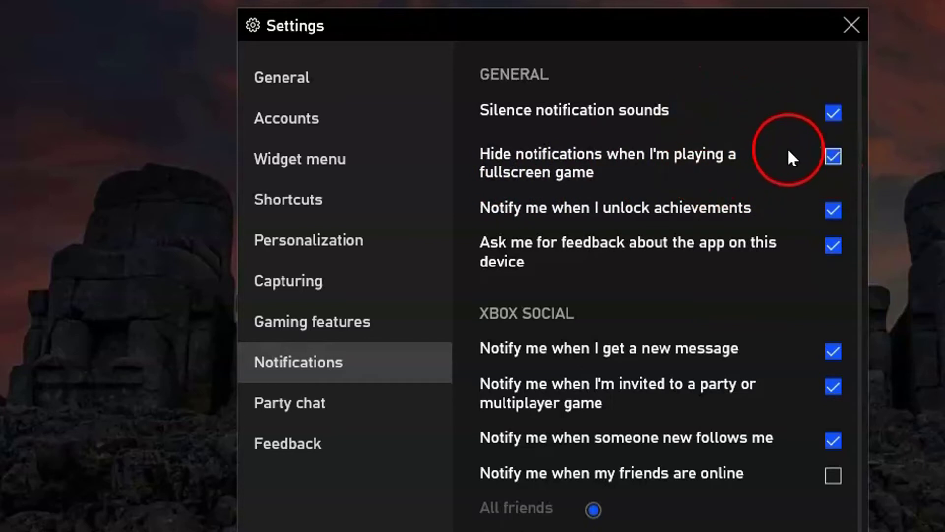
- Close and reopen Game Bar Settings, confirm both notification checkboxes stayed on, then close Settings
{"action": "left_click", "coordinate": [862, 31]}
{"action": "key", "text": "super+g"}
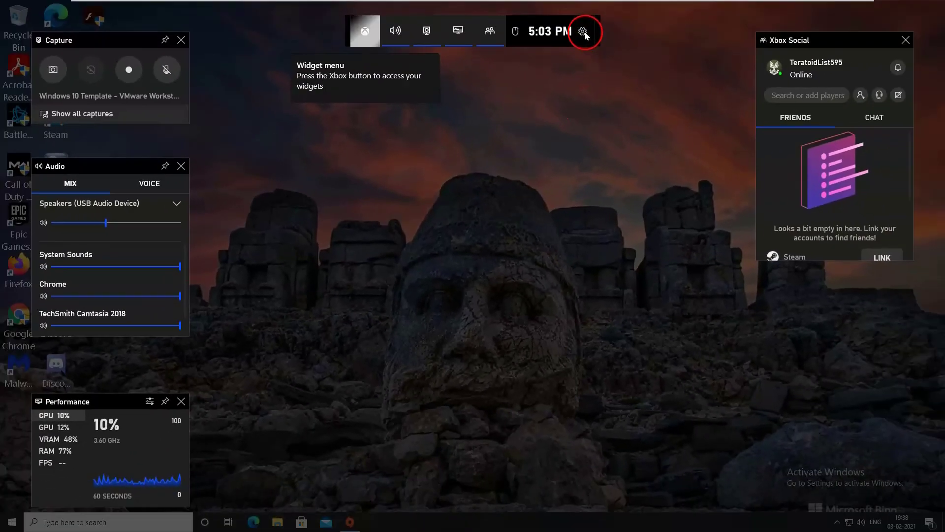
{"action": "left_click", "coordinate": [583, 31]}
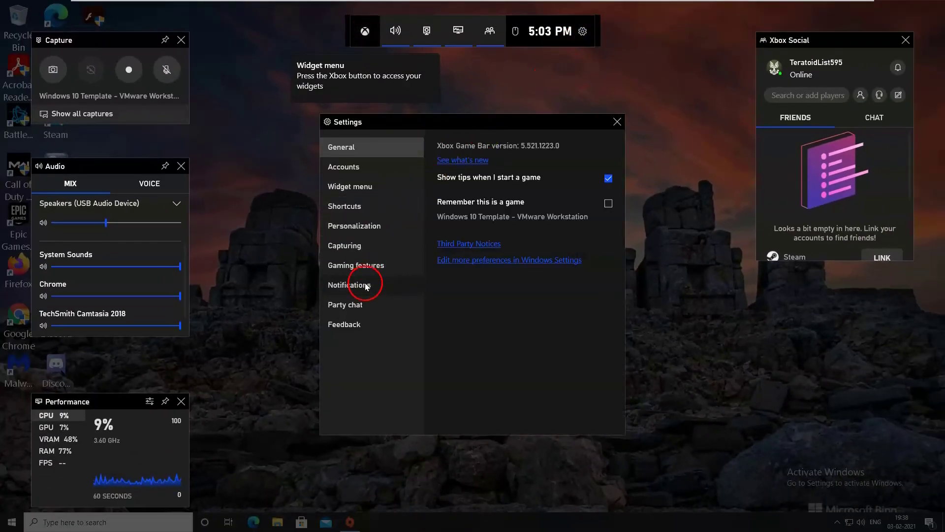
{"action": "left_click", "coordinate": [349, 284]}
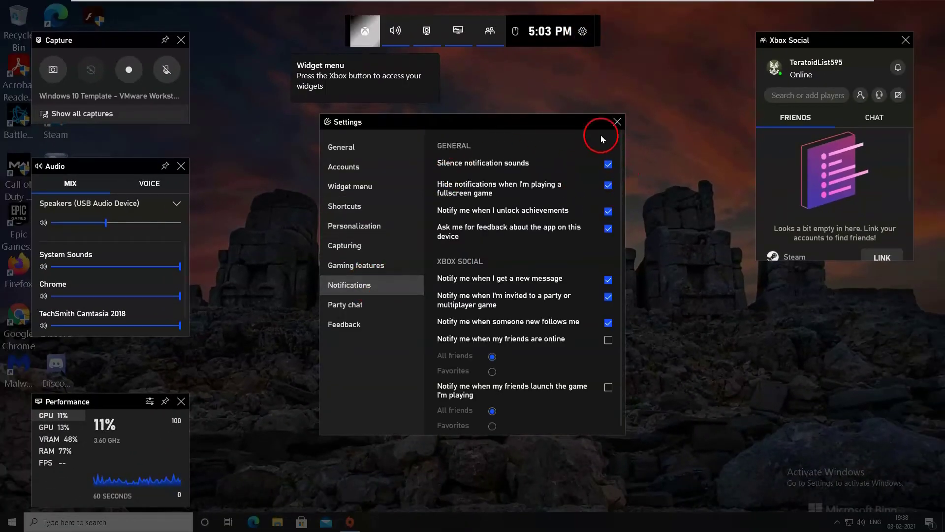
{"action": "left_click", "coordinate": [618, 121]}
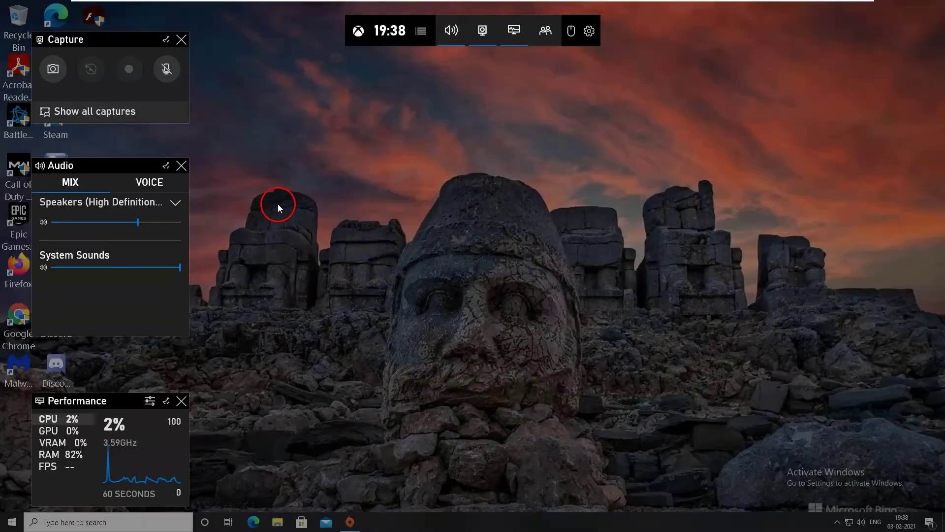
- Click an empty spot on the desktop to close the Game Bar overlay
{"action": "left_click", "coordinate": [434, 231]}
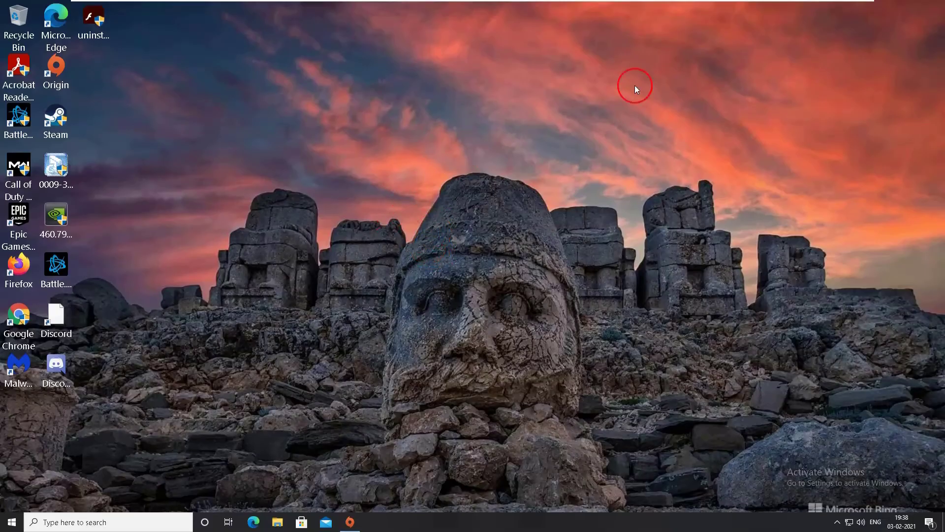